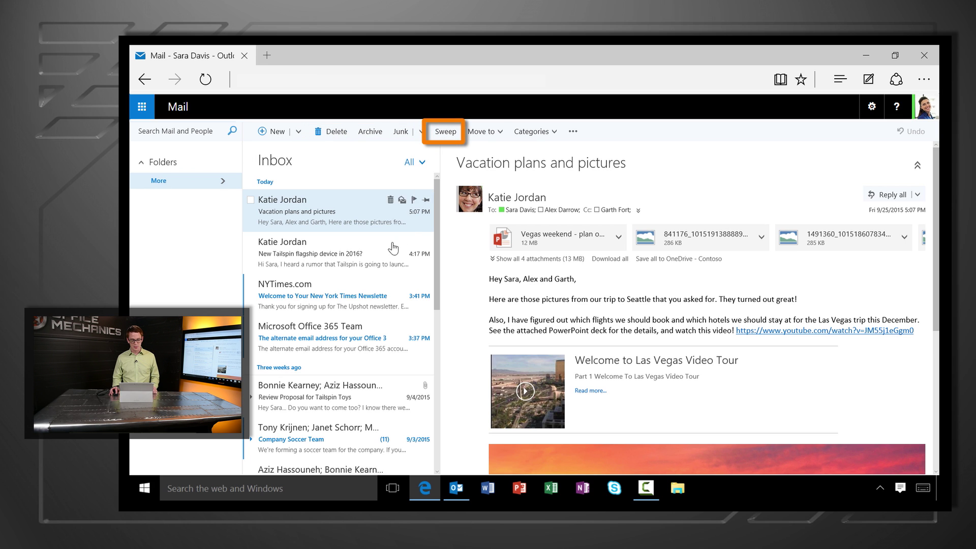
View Sweep options for the NYTimes.com newsletter, then leave it and show the Tailspin Toys proposal thread.
click(344, 293)
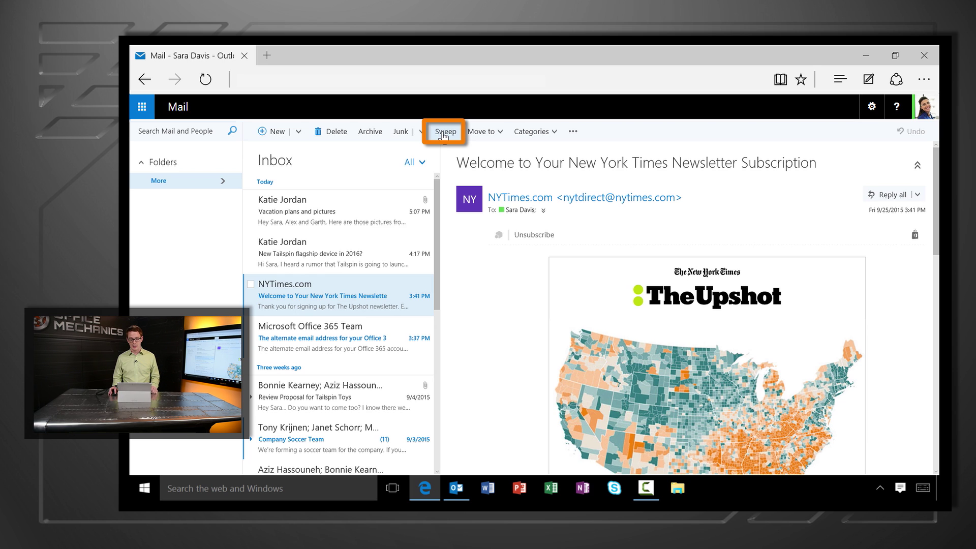
click(447, 134)
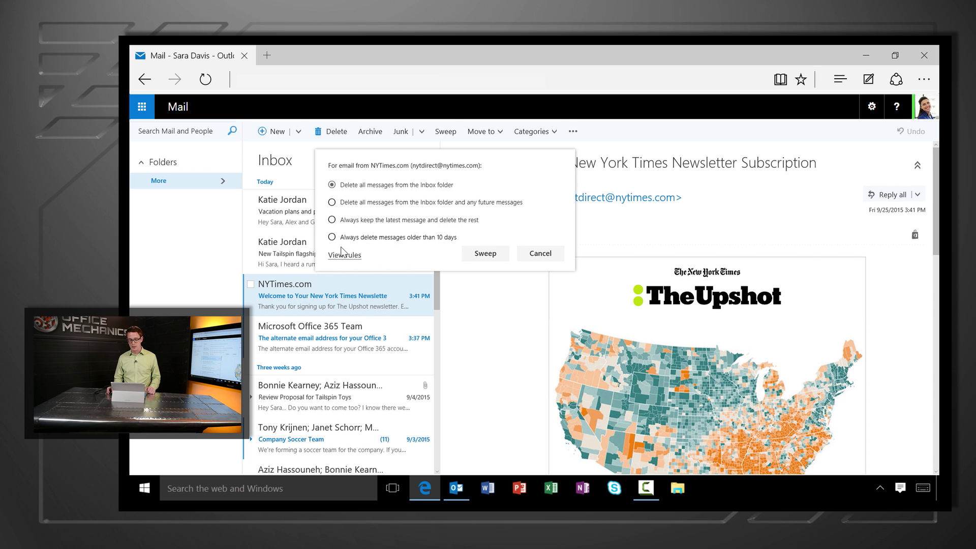
mouse_move(338, 295)
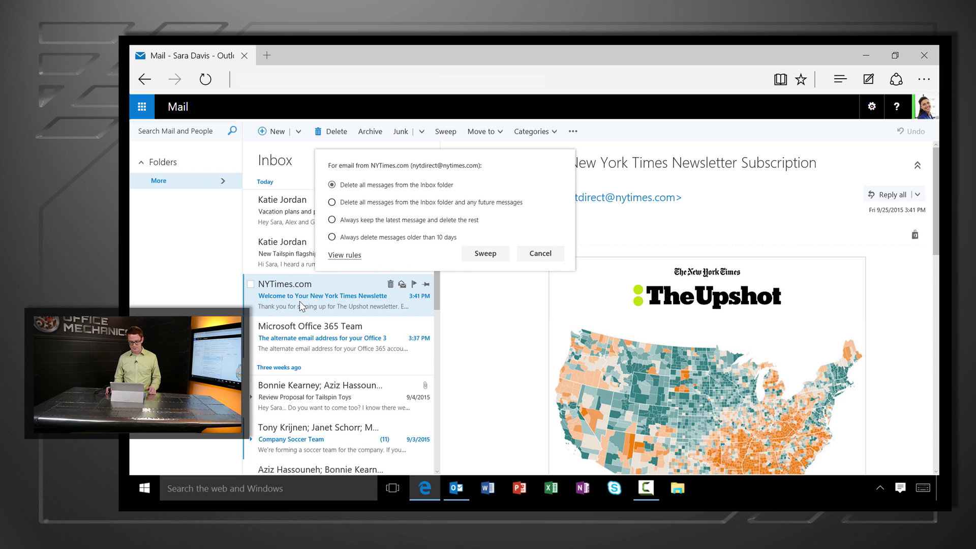
click(326, 387)
scroll(328, 382, down, 2)
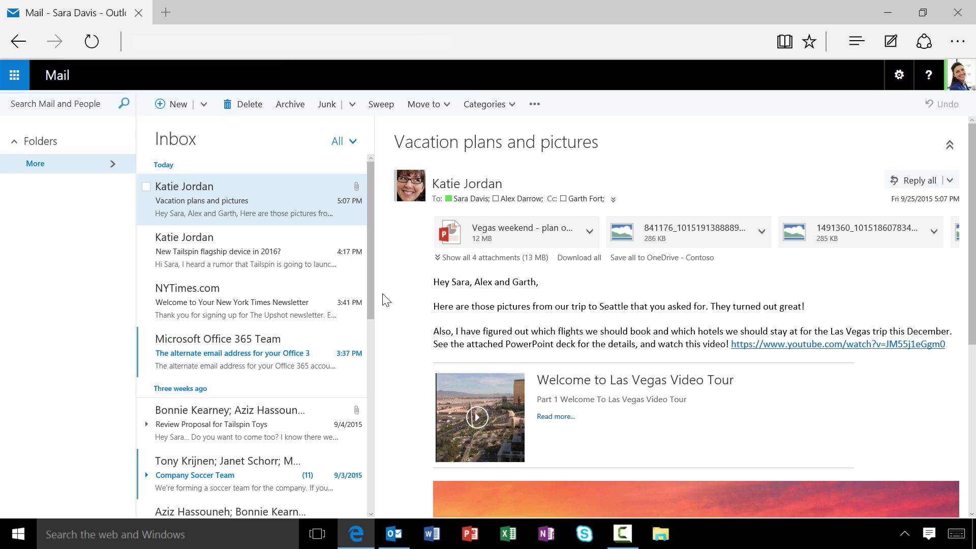
mouse_move(320, 397)
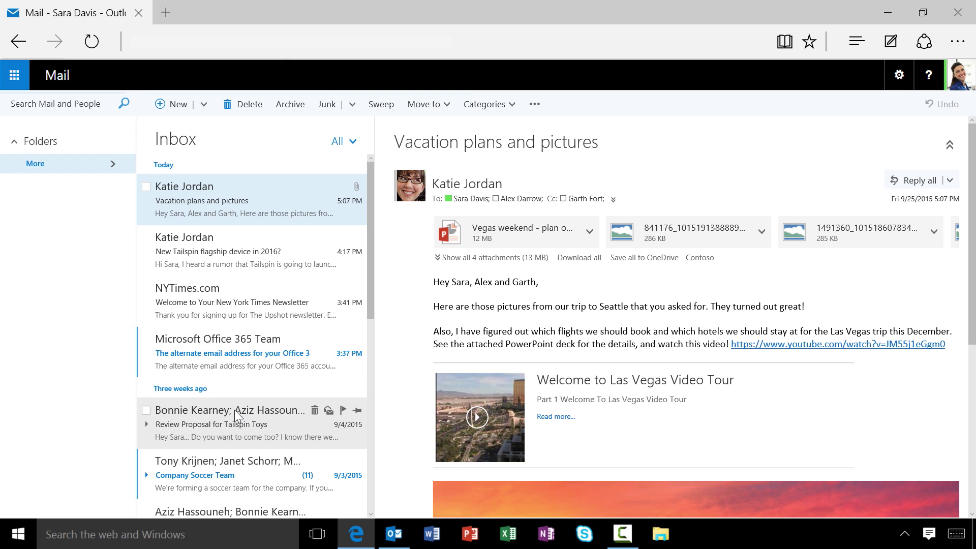
Pin the Bonnie Kearney proposal conversation so it sits in the Pinned section atop the inbox.
click(357, 411)
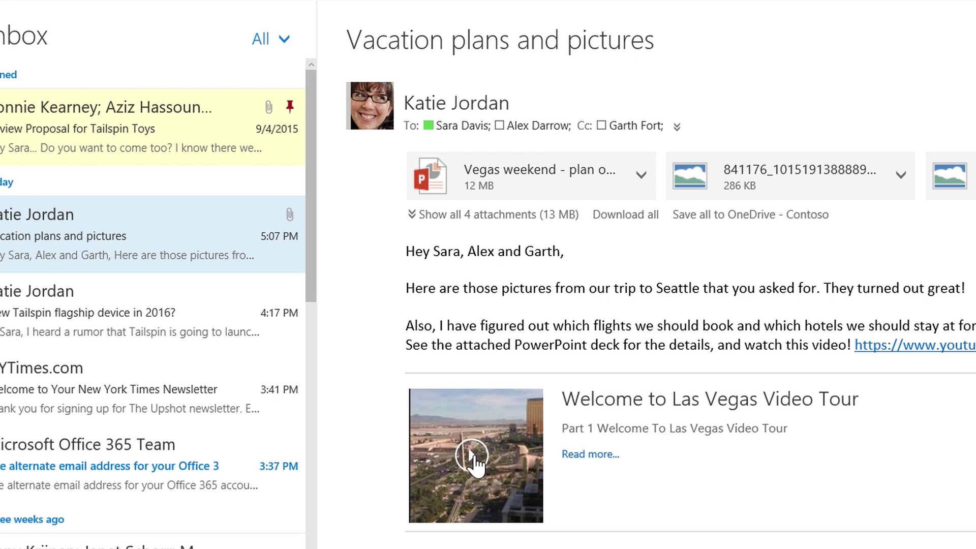
Play the embedded Las Vegas video, then browse the attached photos in the full-size viewer and close it.
click(472, 455)
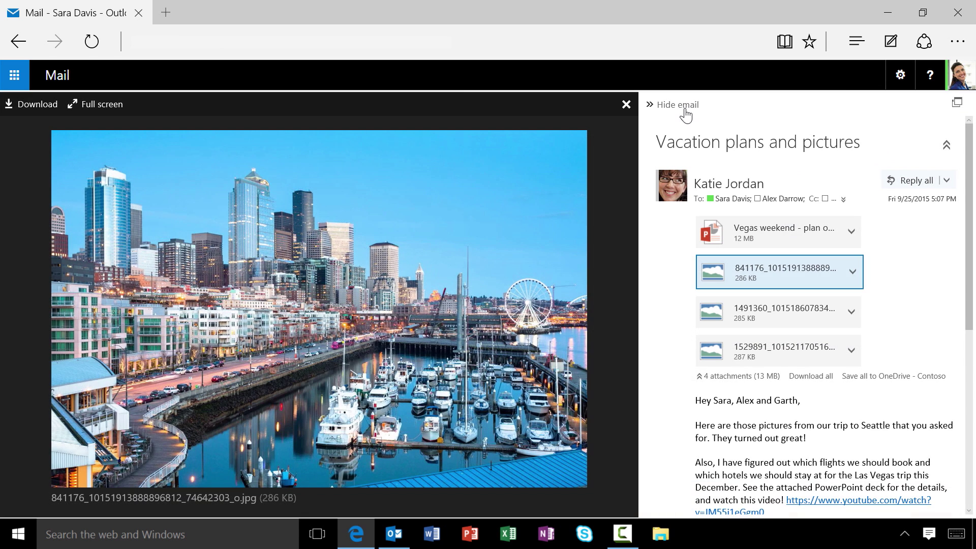
click(682, 106)
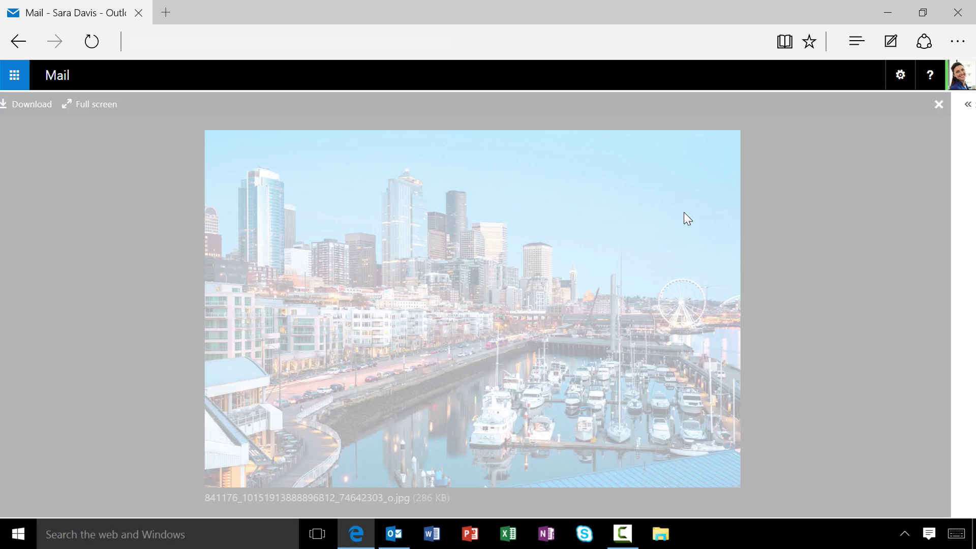
key(Right)
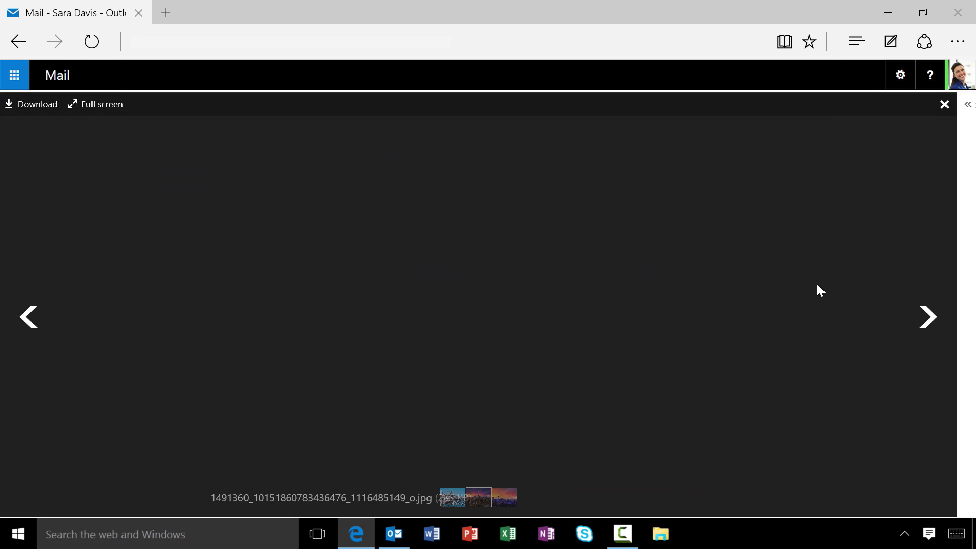
key(Right)
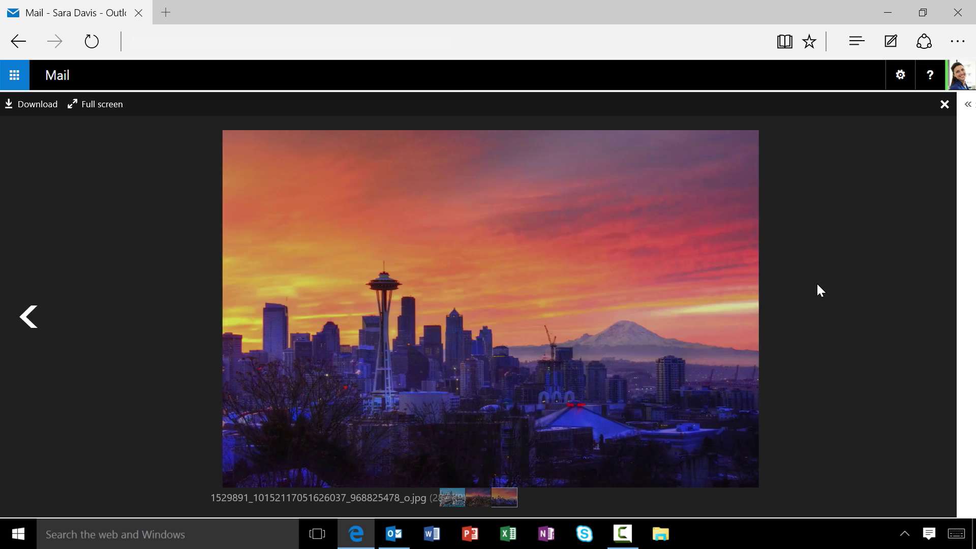
key(Left)
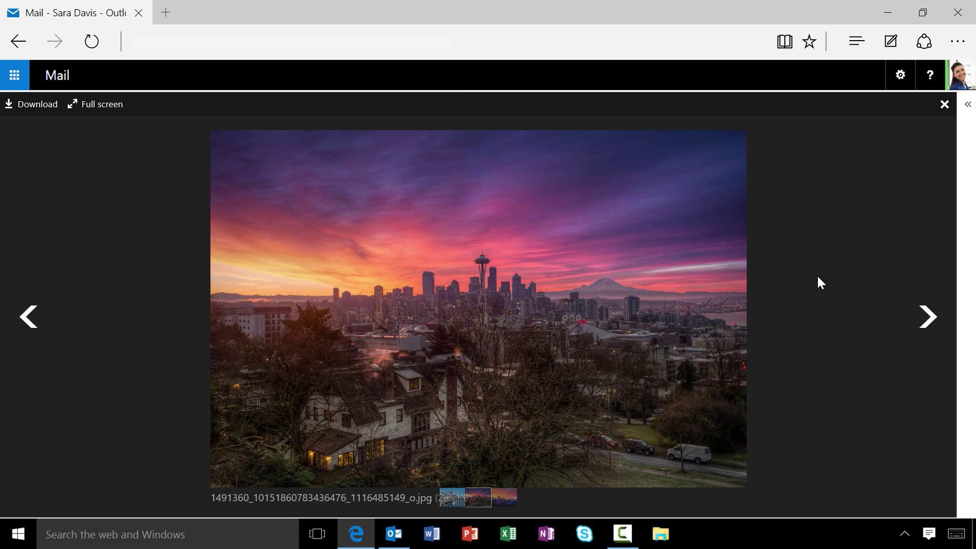
key(Escape)
Start a reply-all draft to the Vacation plans and pictures email.
key(shift+r)
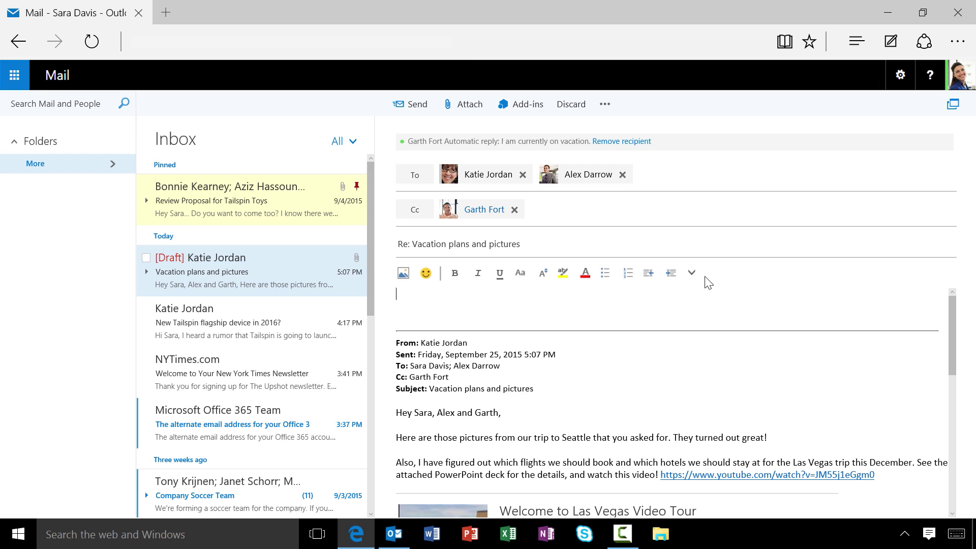
Insert a small table from the formatting overflow grid into the reply body.
click(692, 273)
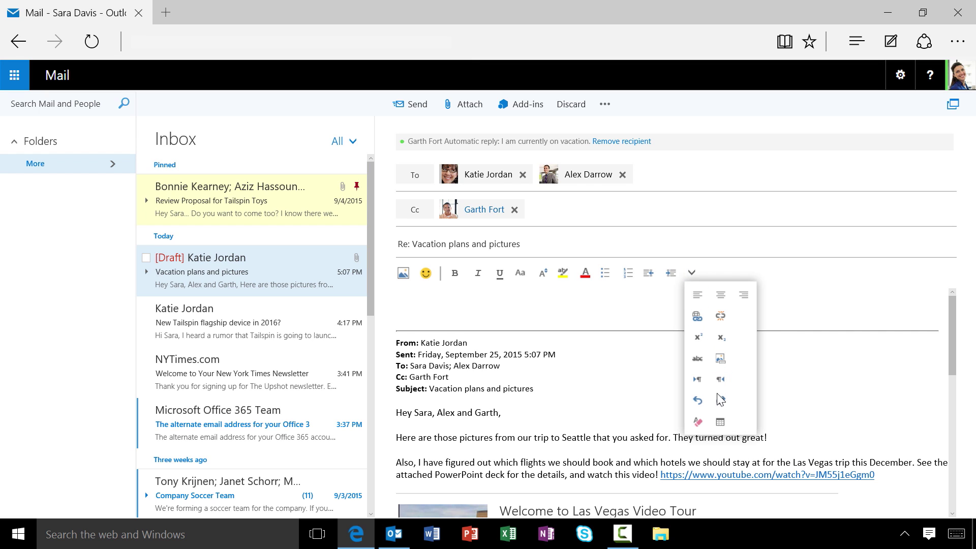
click(720, 424)
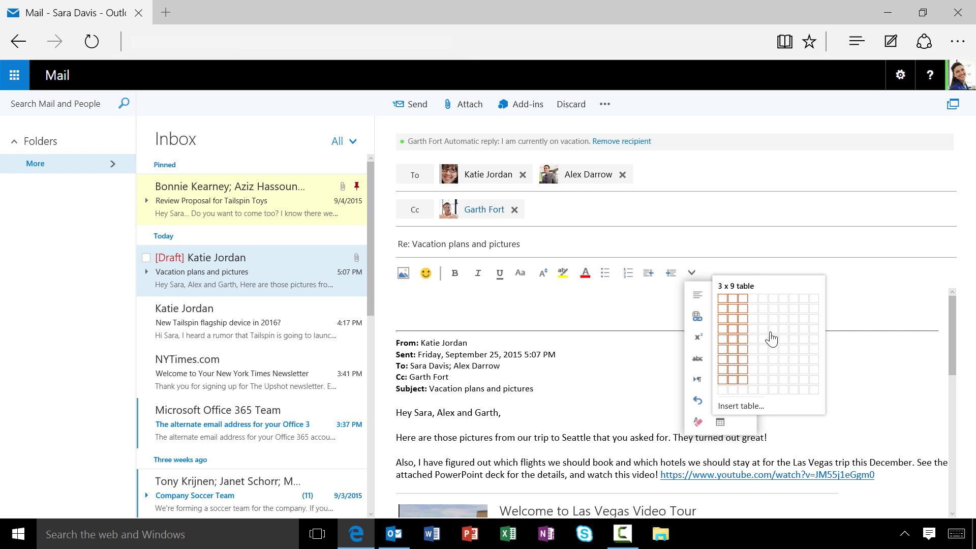
click(772, 336)
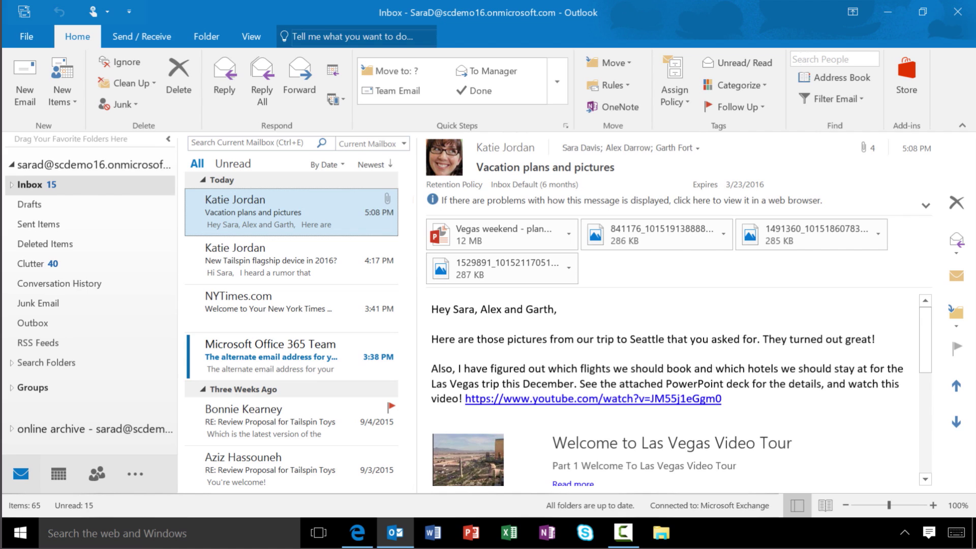
Use Tell Me with 'auto' to reach Automatic Replies, choose Send automatic replies, and close the settings.
key(alt+q)
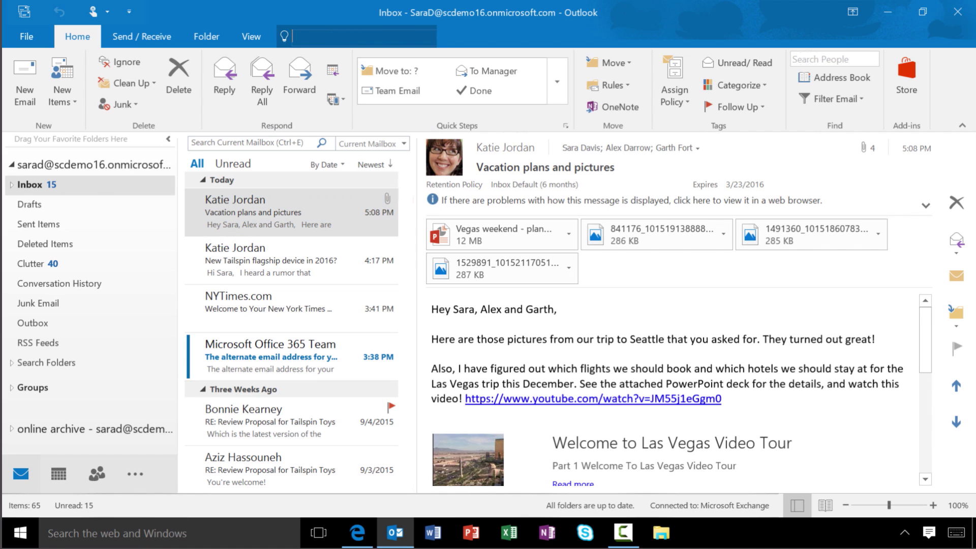
text(auto)
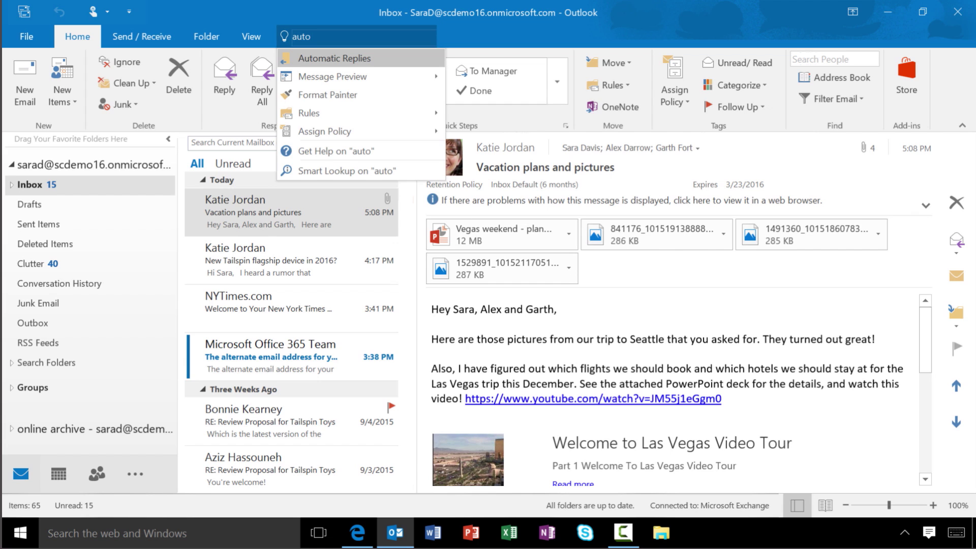
key(Return)
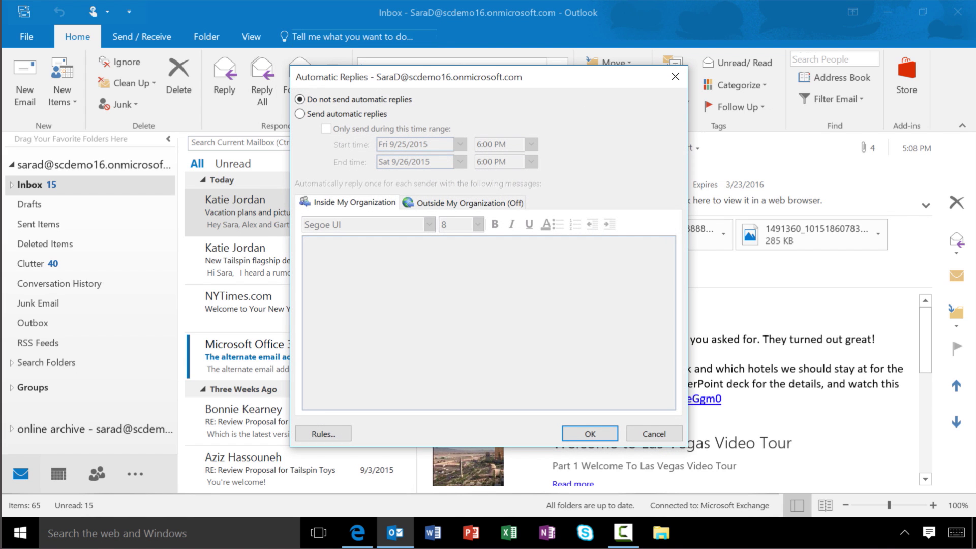
key(Down)
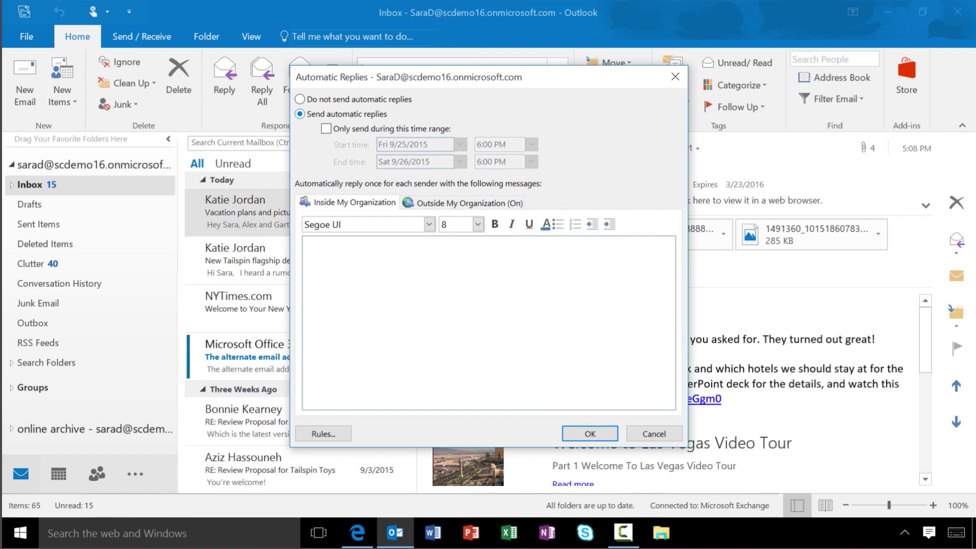
key(Return)
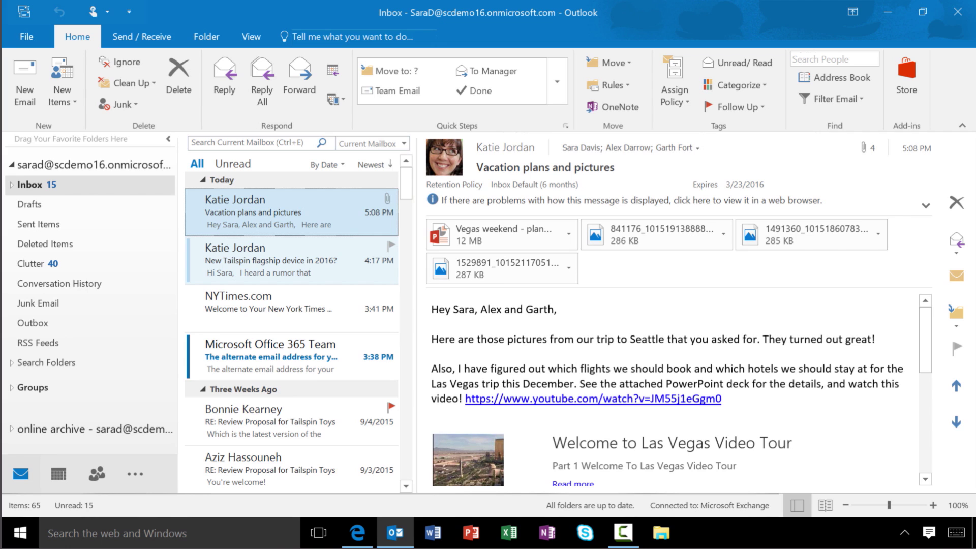
In the New Tailspin flagship device email, select 'CES' and run Smart Lookup to show the Insights pane.
key(Down)
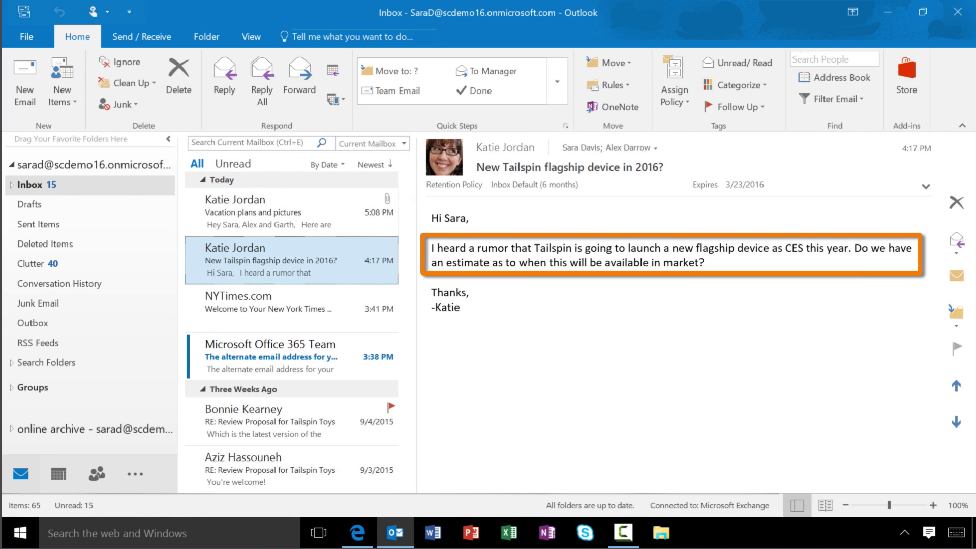
key(Tab)
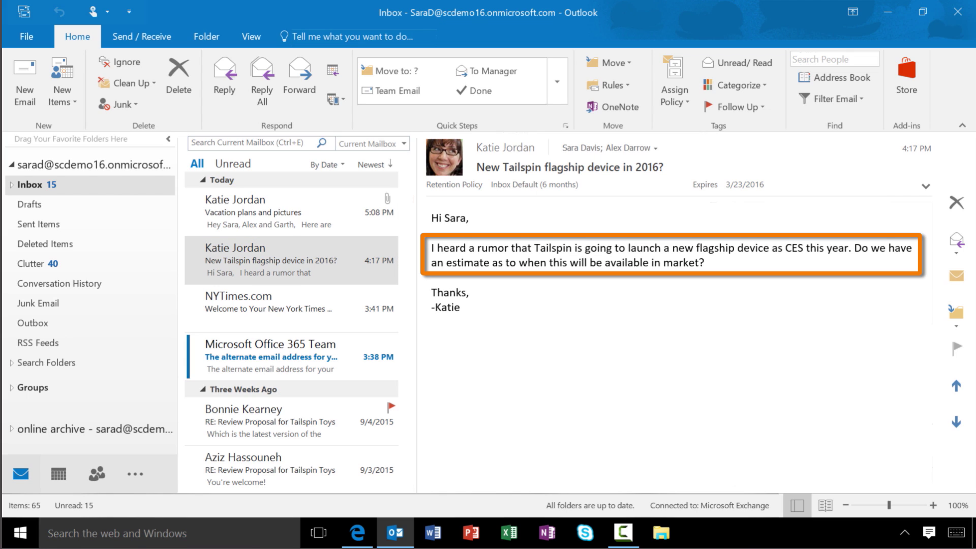
drag(786, 248, 796, 248)
right_click(795, 249)
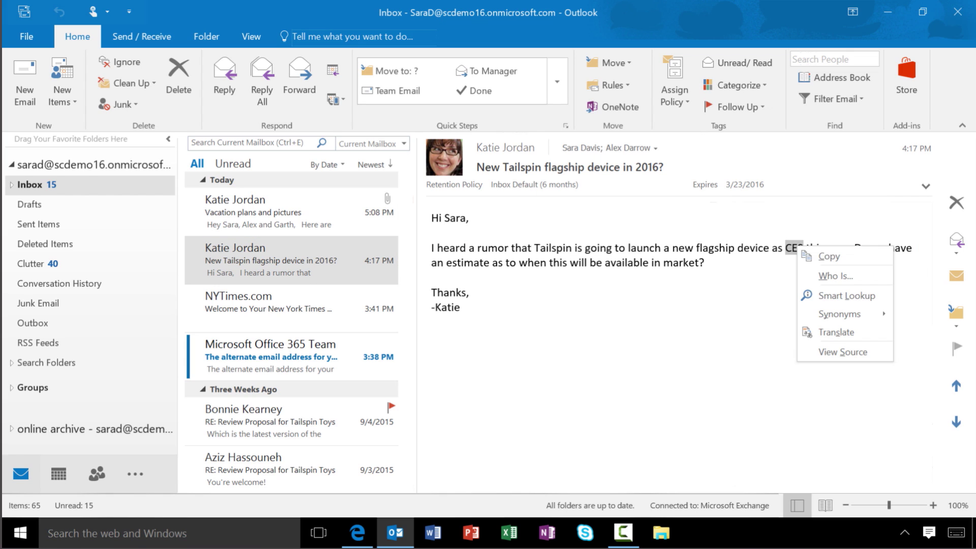
click(846, 294)
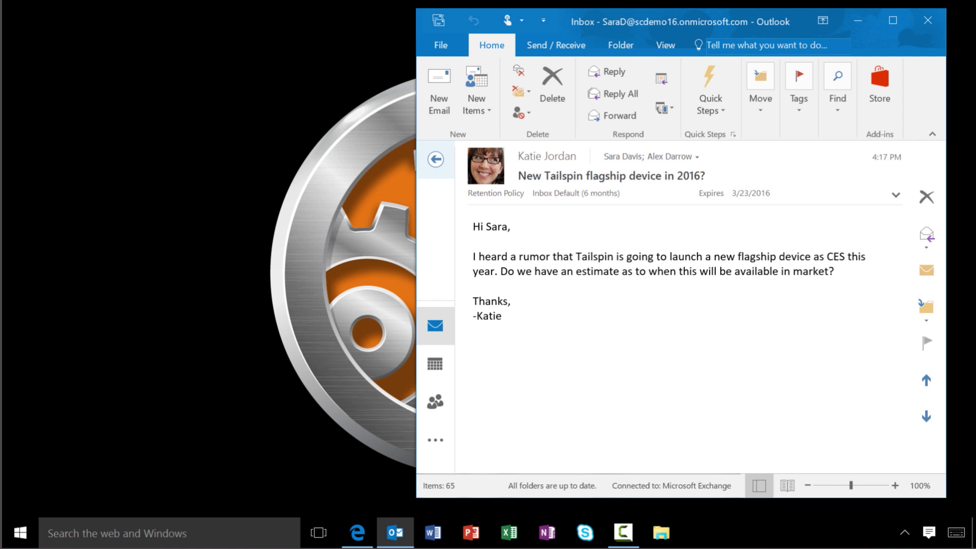
Return from the open message to the inbox list in the narrowed single-column window.
click(435, 159)
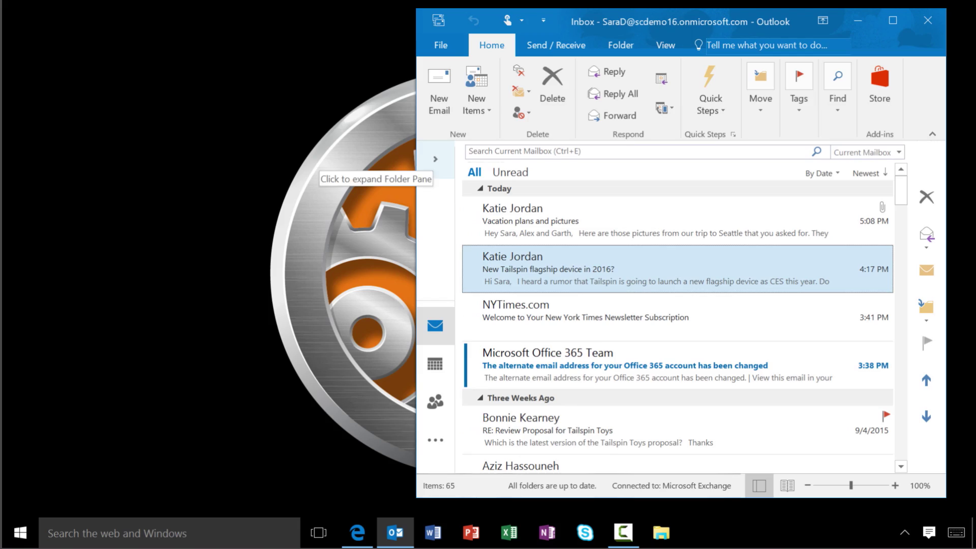